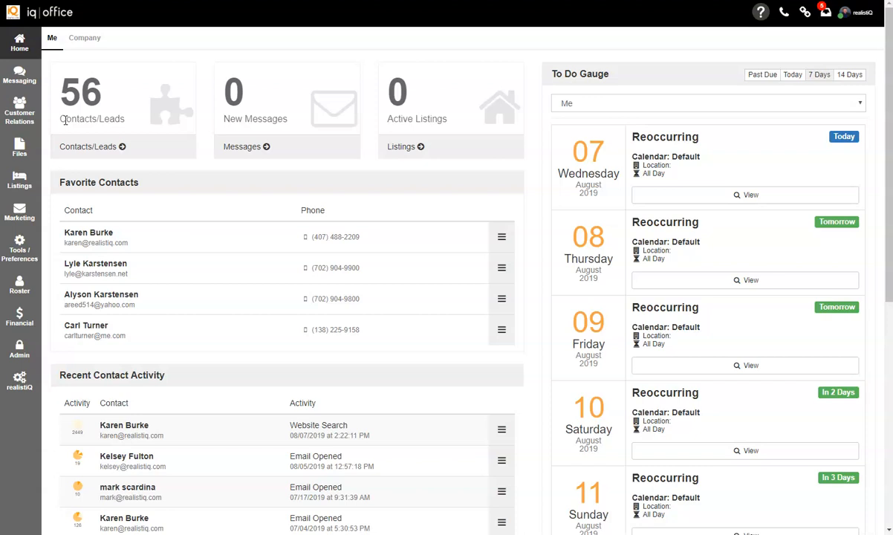
Step: Open the Financial flyout menu from the left sidebar
click(20, 318)
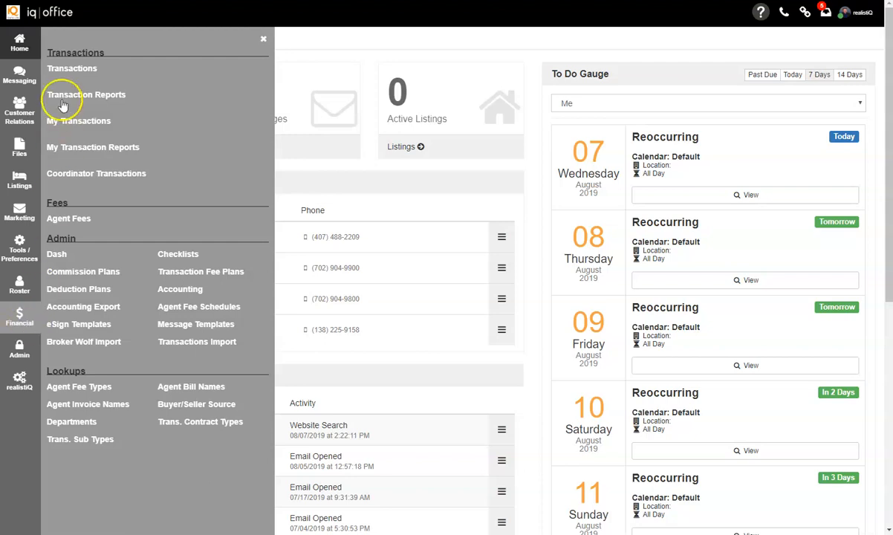
click(75, 69)
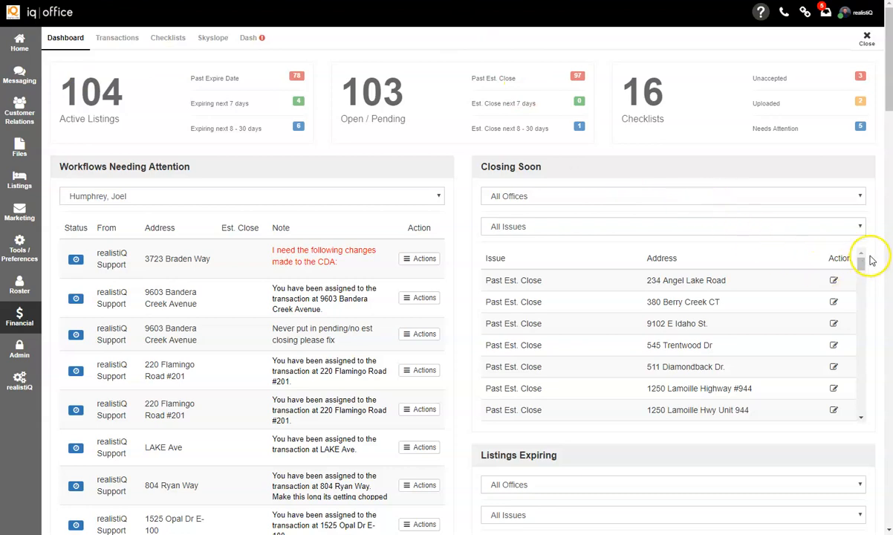
scroll(876, 267, down, 7)
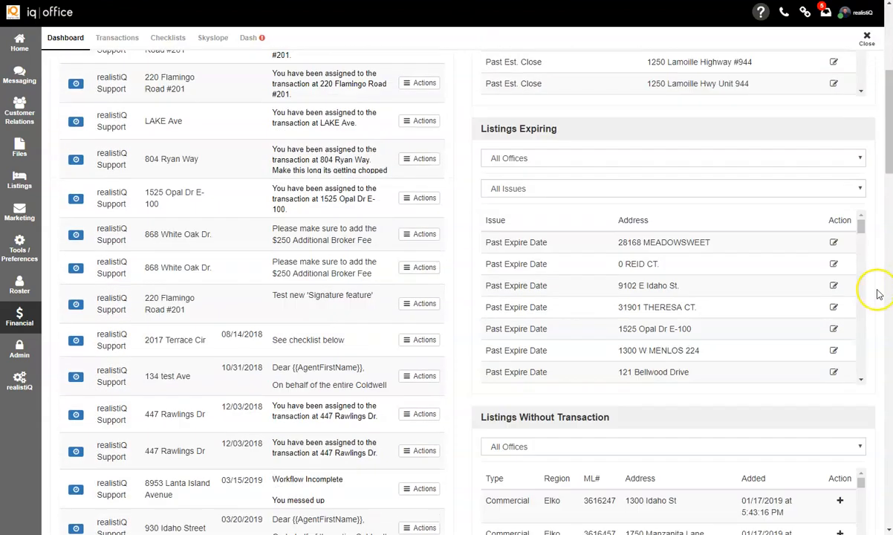
scroll(877, 314, down, 1)
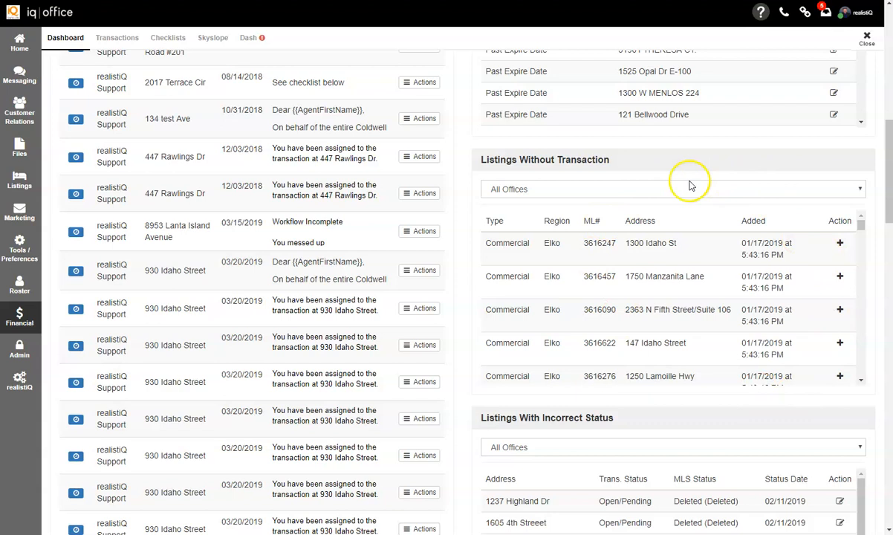
click(840, 244)
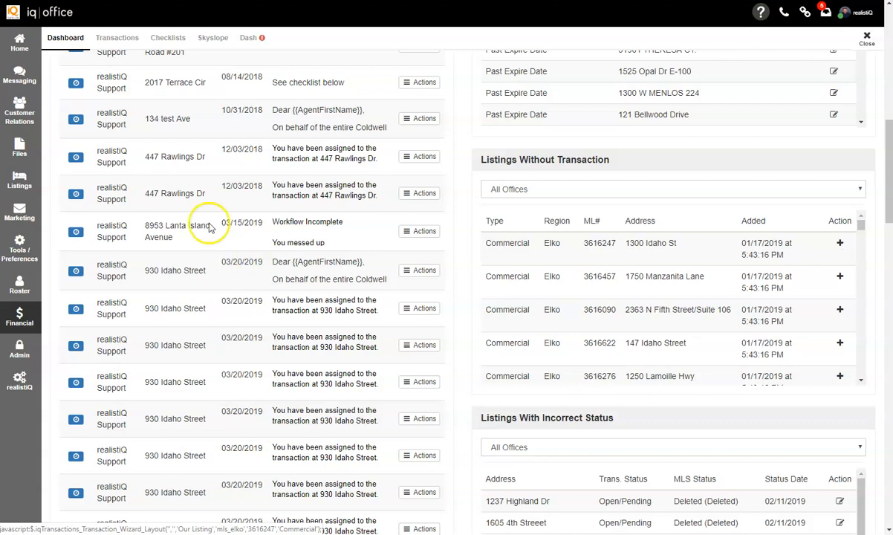
click(119, 38)
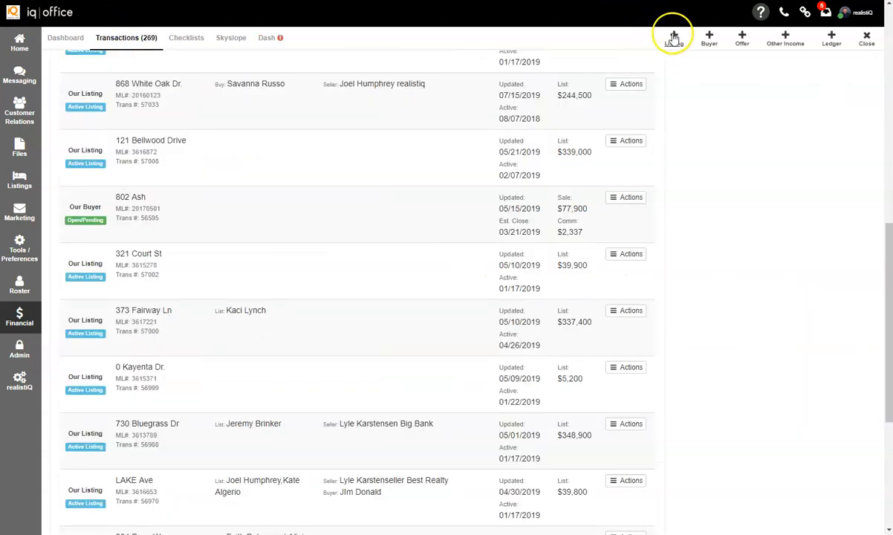
click(676, 34)
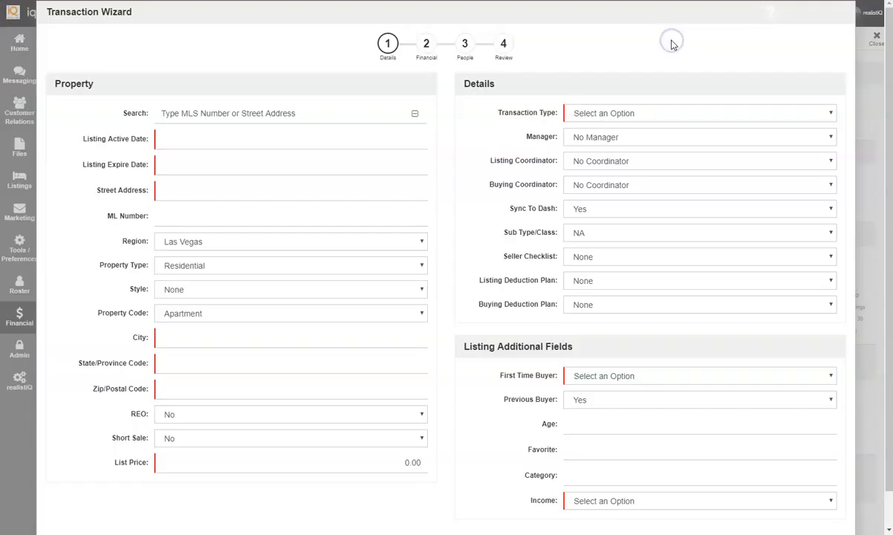
click(224, 114)
text(250)
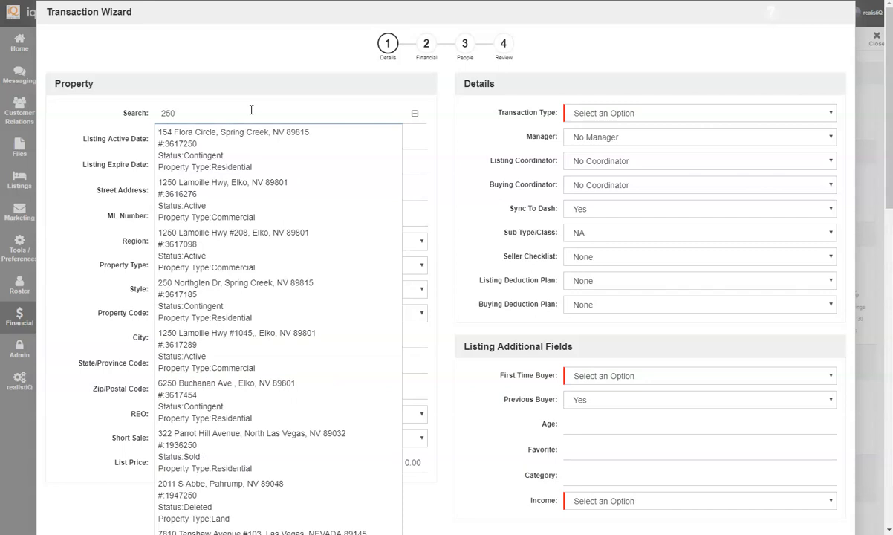
click(202, 418)
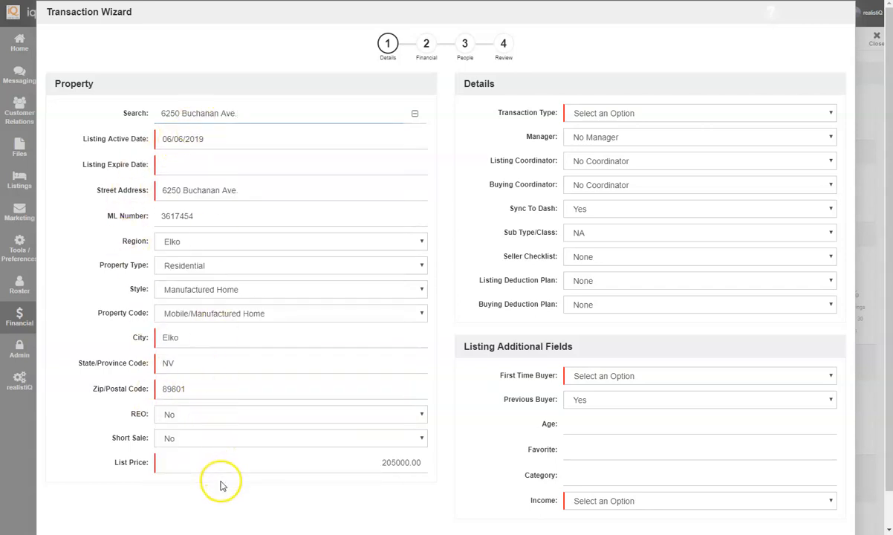
Step: Set the listing expire date to October 31, 2019
click(172, 165)
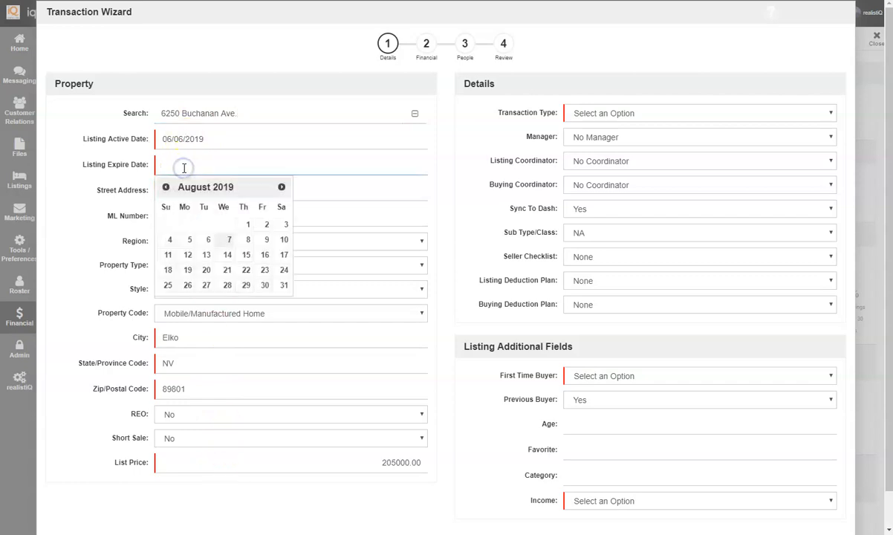
click(281, 186)
click(281, 187)
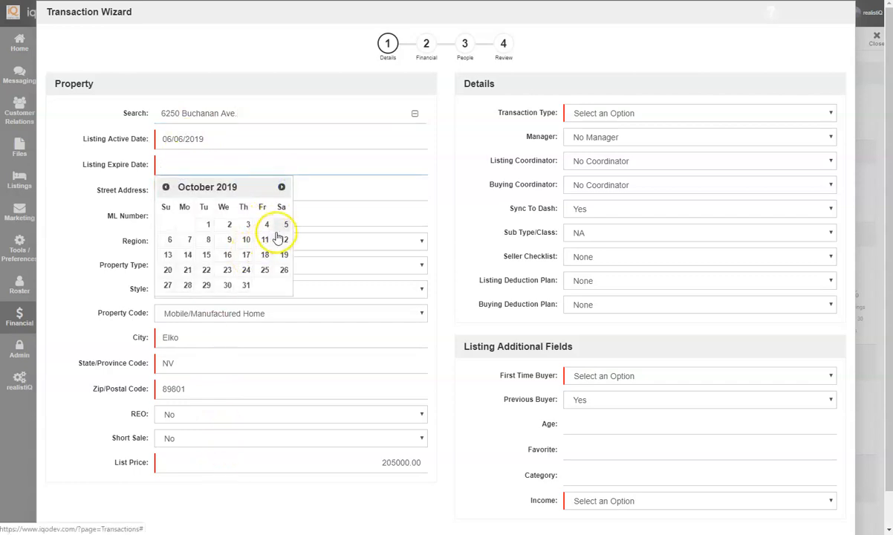
click(246, 285)
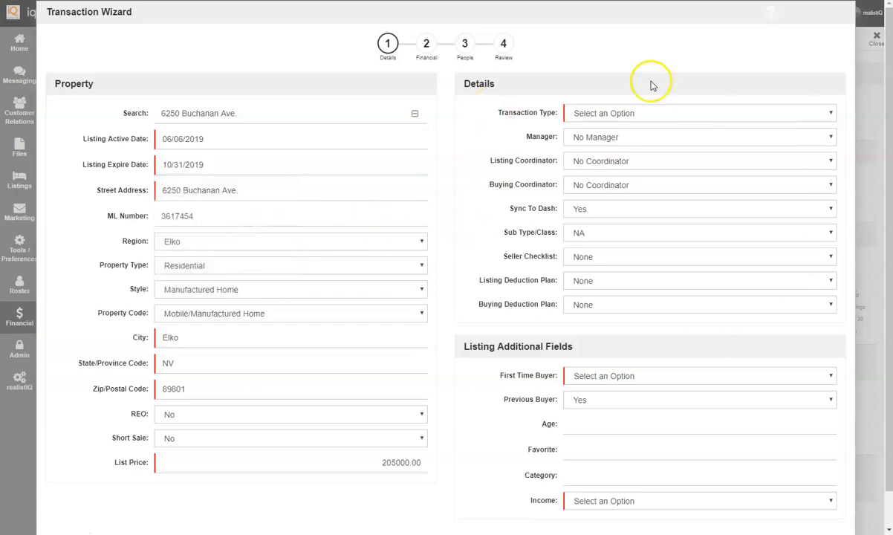
Step: Set the transaction type to Sale and assign a manager
click(609, 112)
click(606, 135)
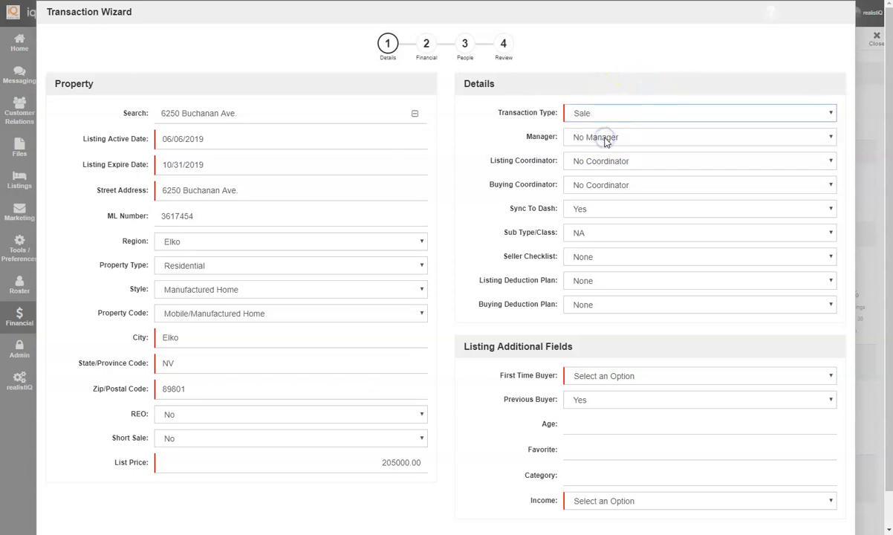
click(605, 141)
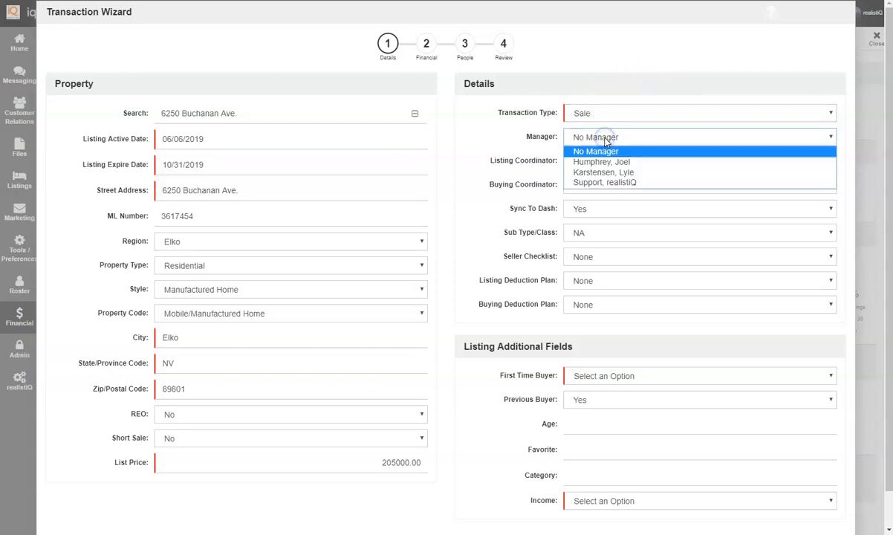
click(607, 164)
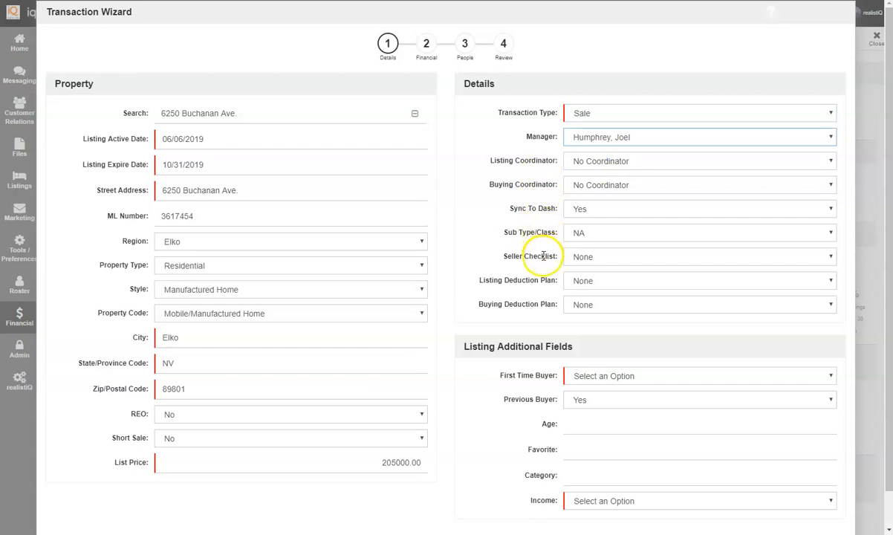
Step: Choose the Residential New Construction seller checklist and set First Time Buyer and Income to Yes
click(580, 256)
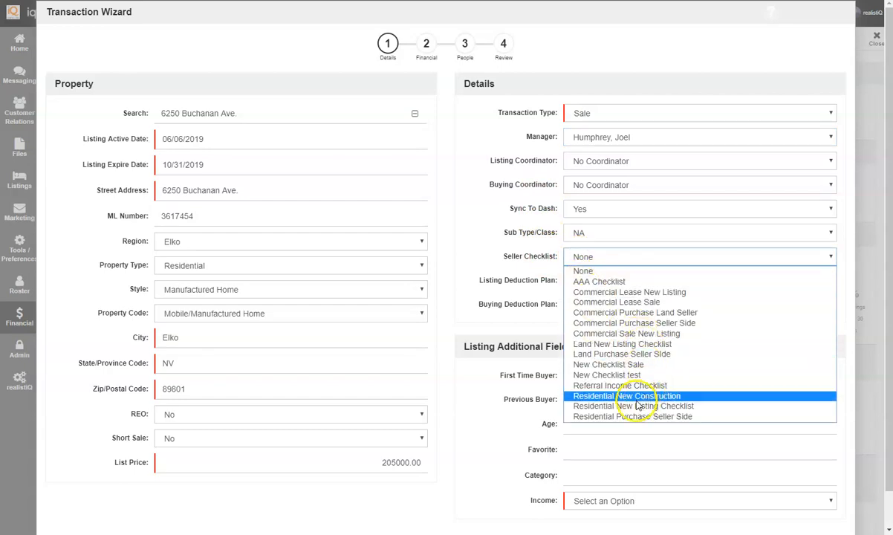
click(602, 395)
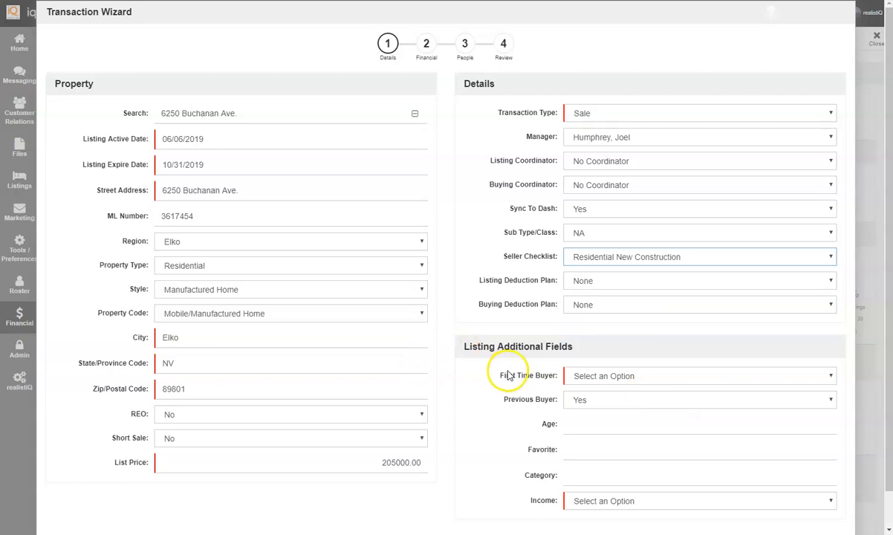
scroll(483, 361, down, 1)
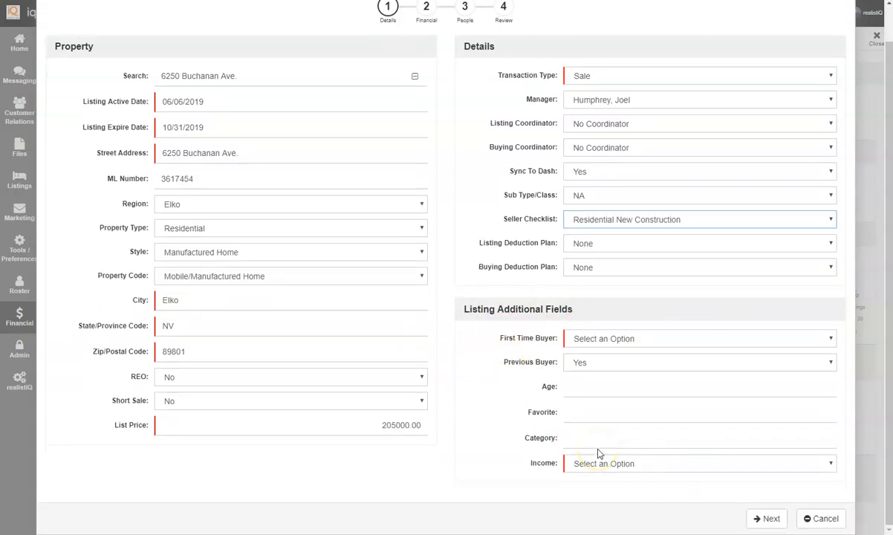
click(644, 341)
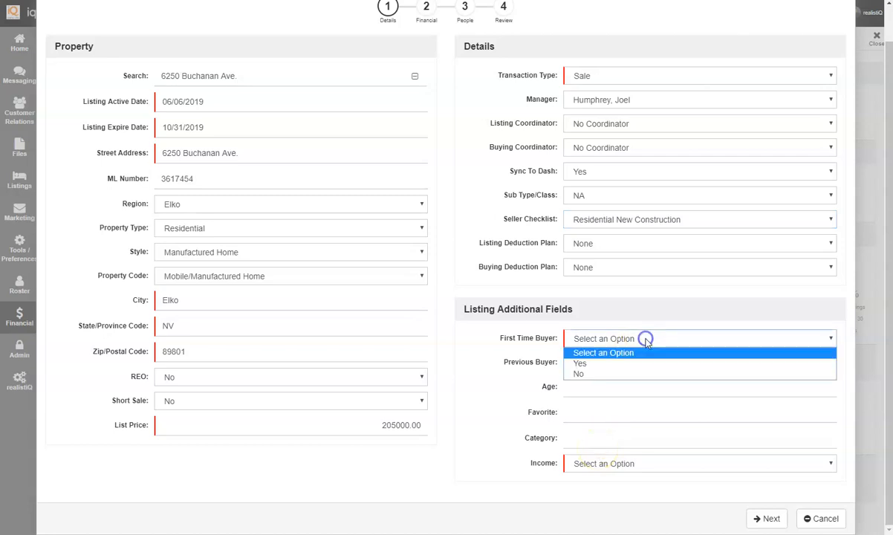
click(644, 366)
click(604, 466)
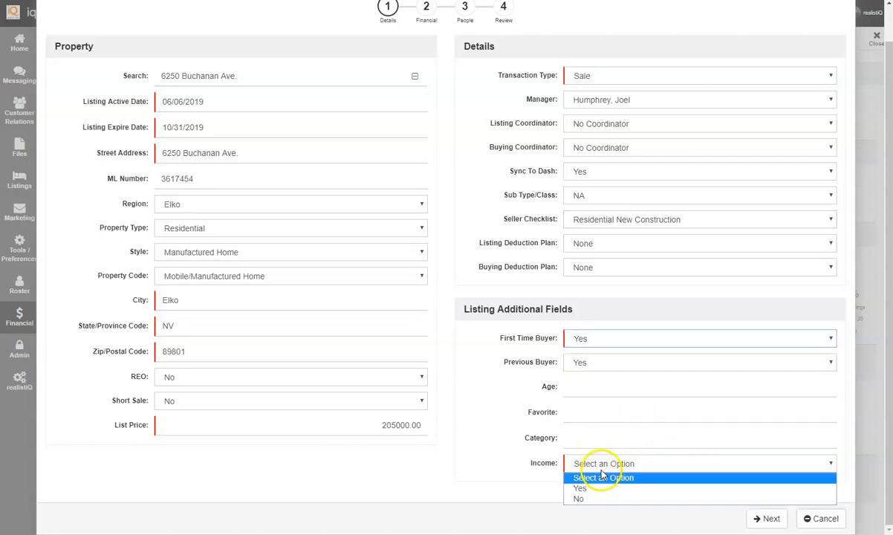
click(591, 492)
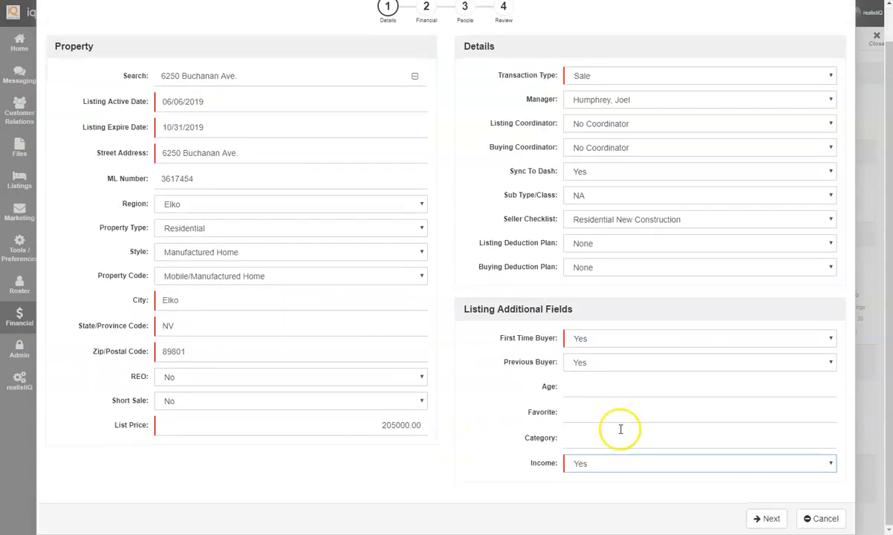
Step: Set listing and buying commission to 3%, calculating a 6150 gross commission for each
click(763, 519)
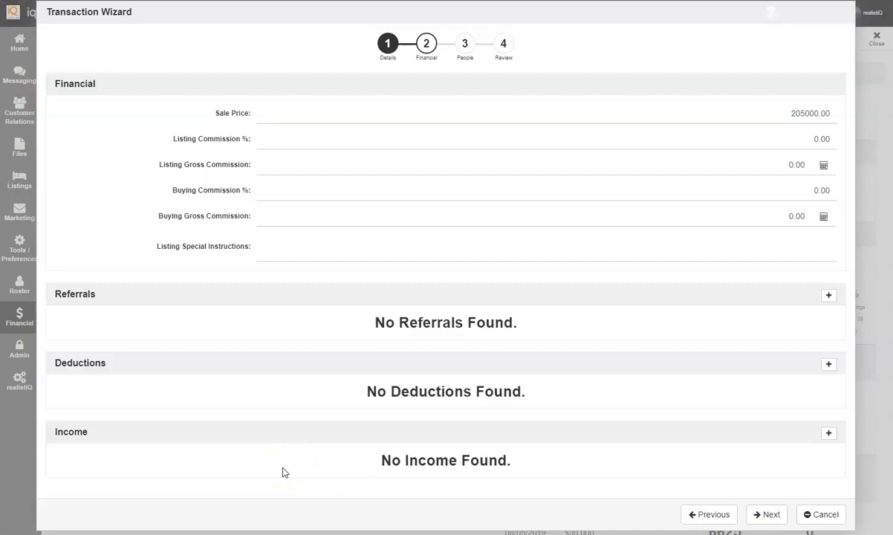
click(801, 141)
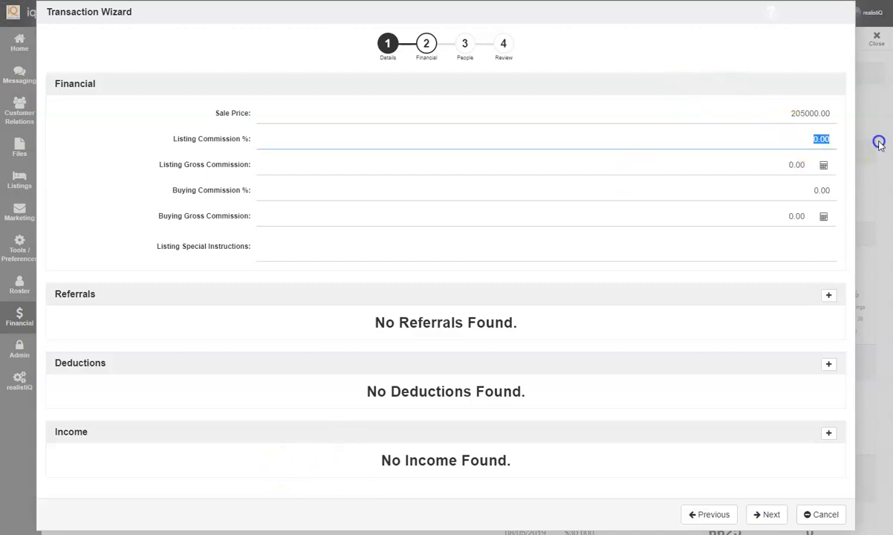
text(3)
click(835, 185)
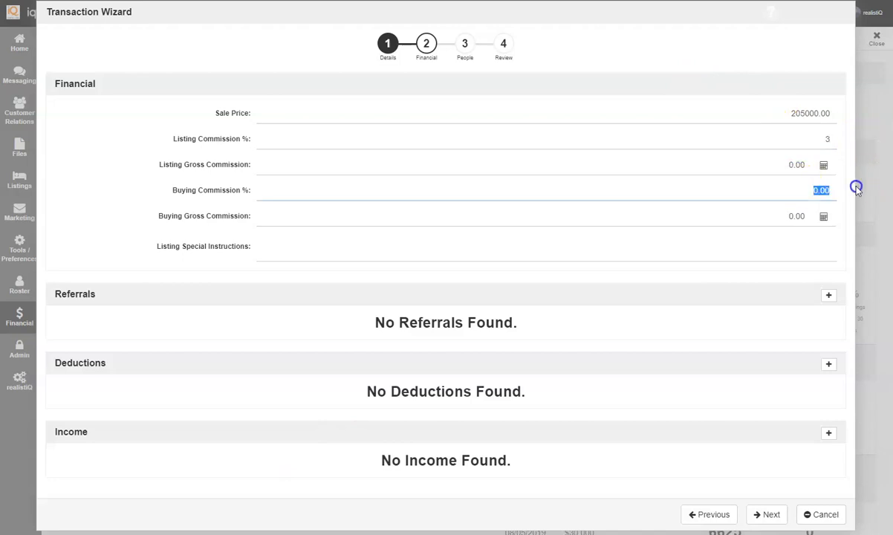
text(3)
click(823, 165)
click(823, 218)
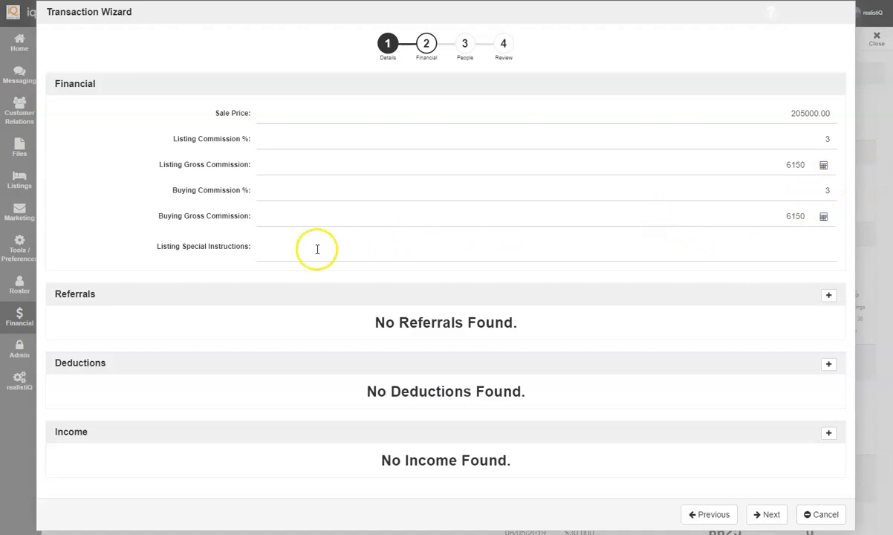
click(261, 236)
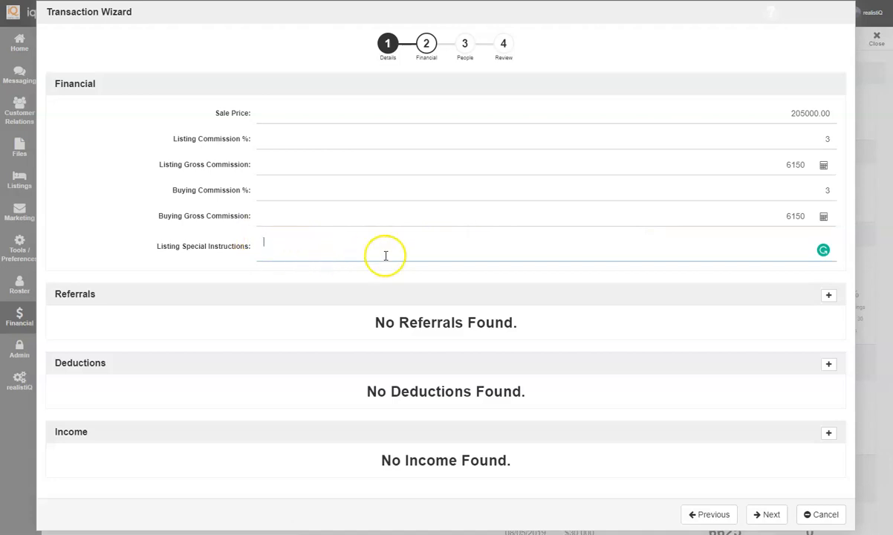
click(828, 298)
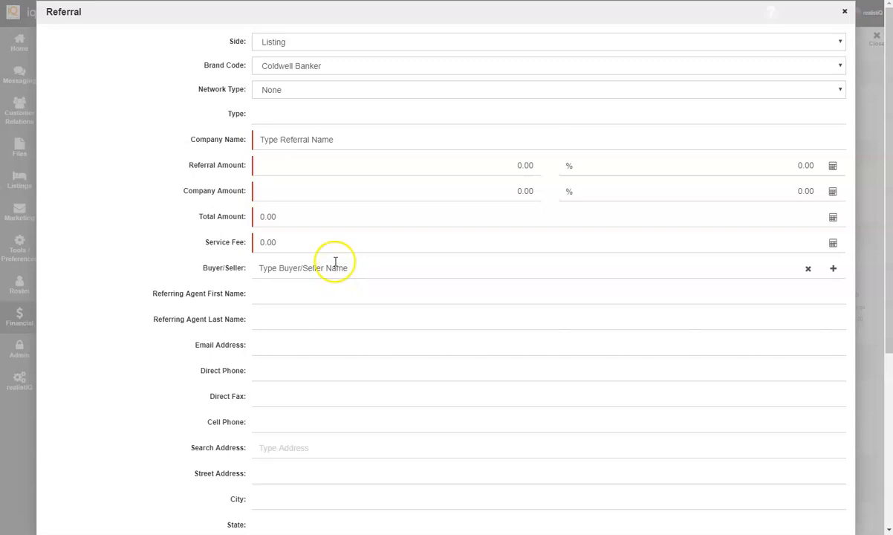
click(293, 90)
click(293, 89)
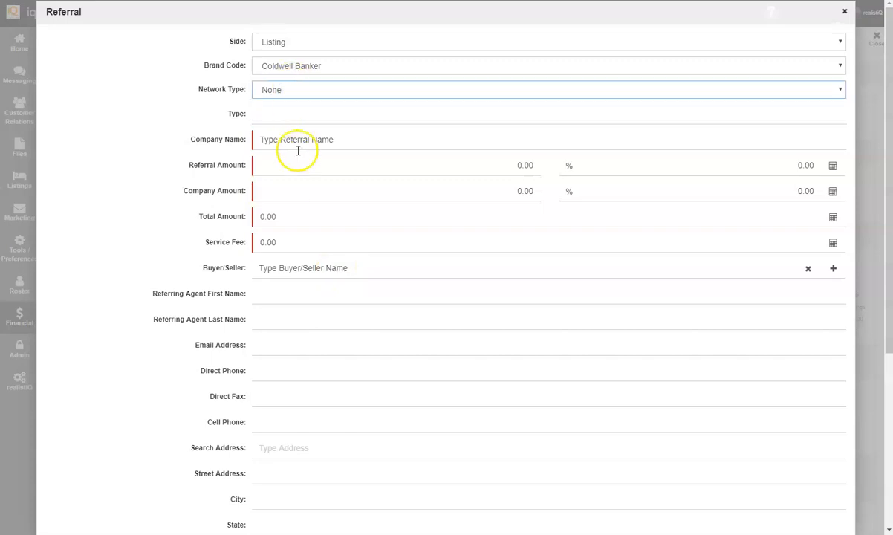
click(568, 159)
text(2)
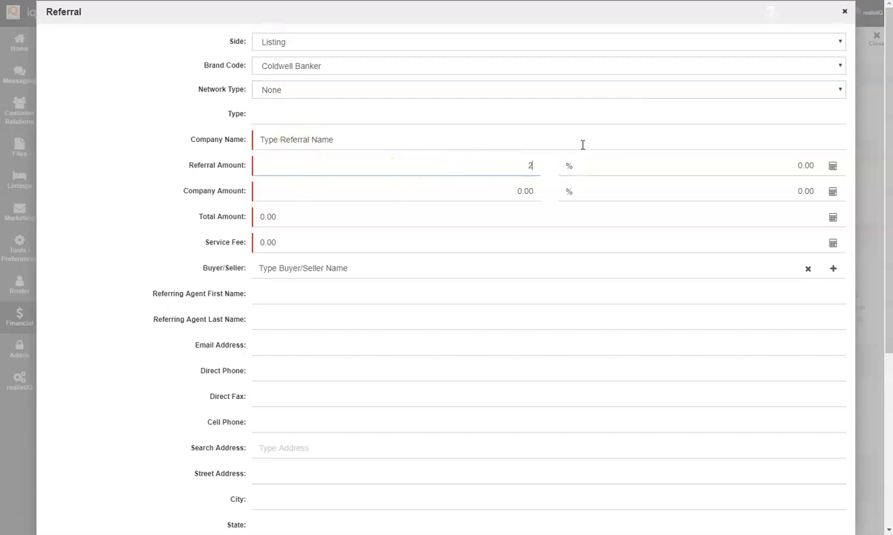
text(5)
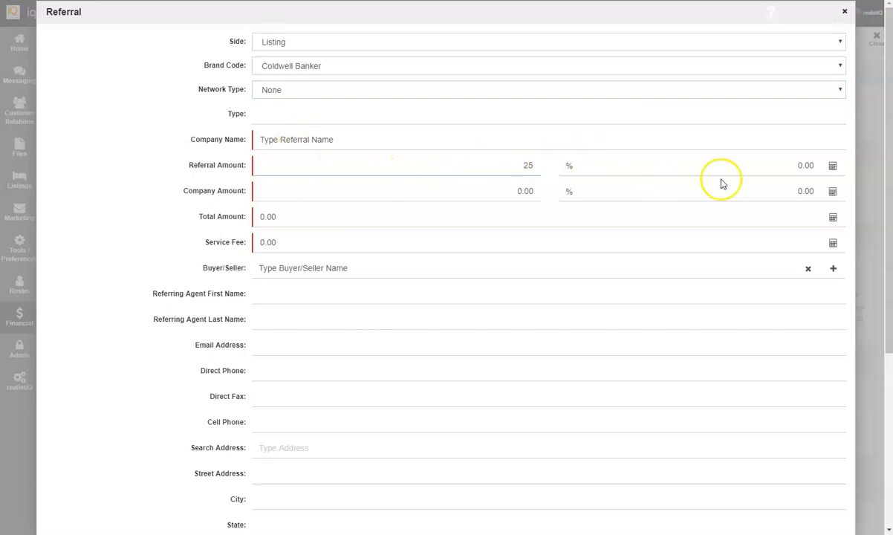
click(829, 168)
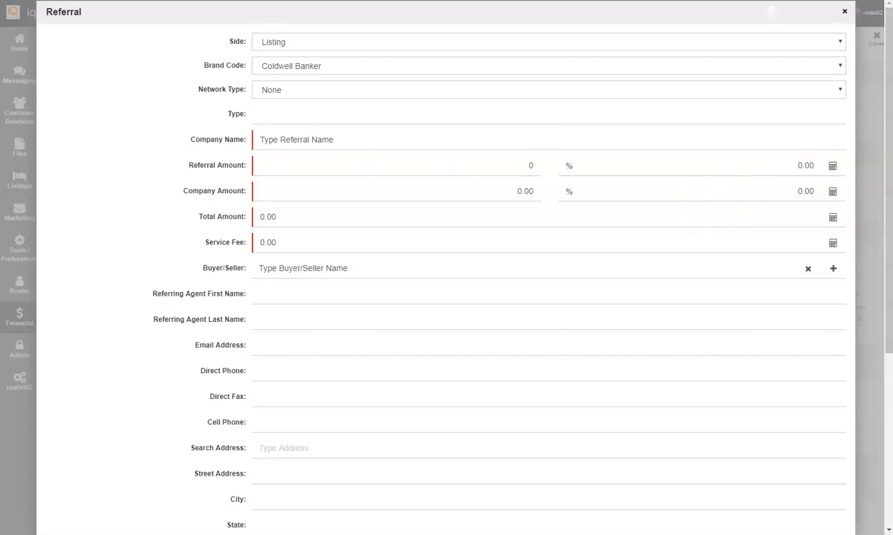
scroll(578, 290, down, 5)
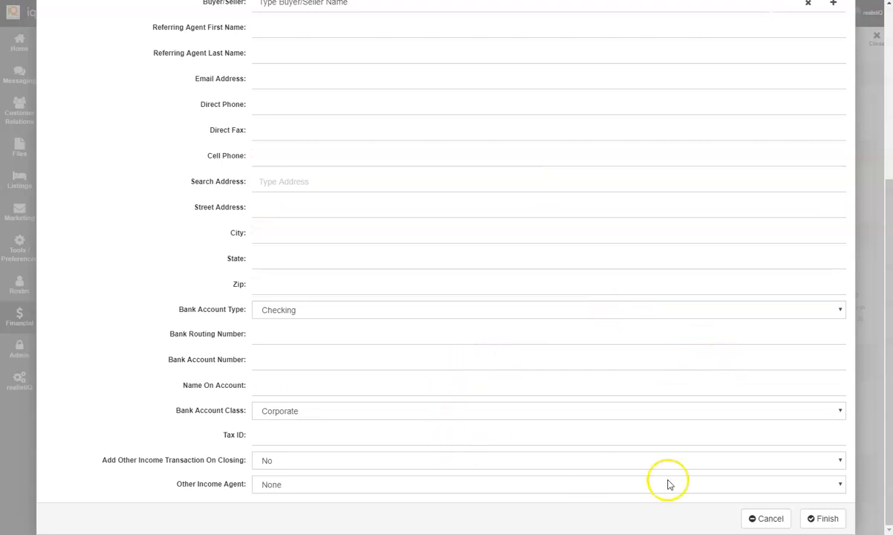
click(822, 518)
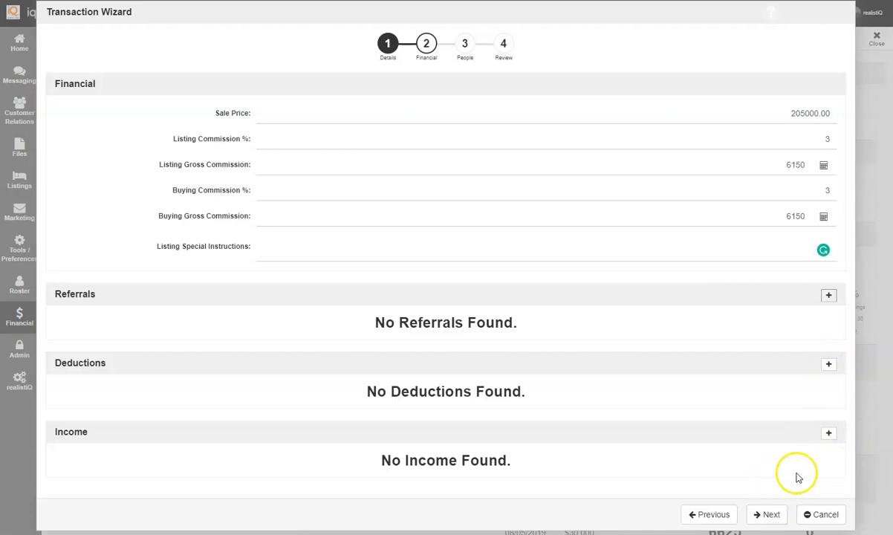
Step: Advance to the People step and open the Agent form
click(769, 518)
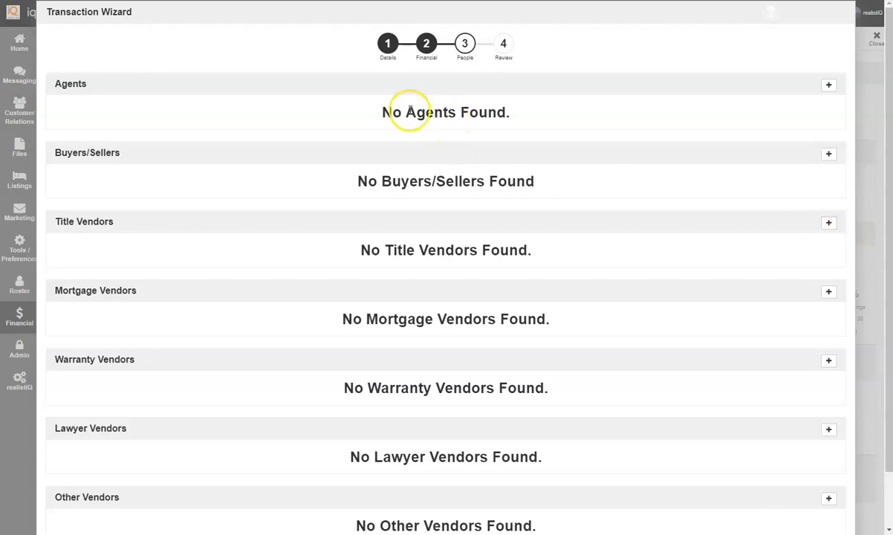
click(828, 88)
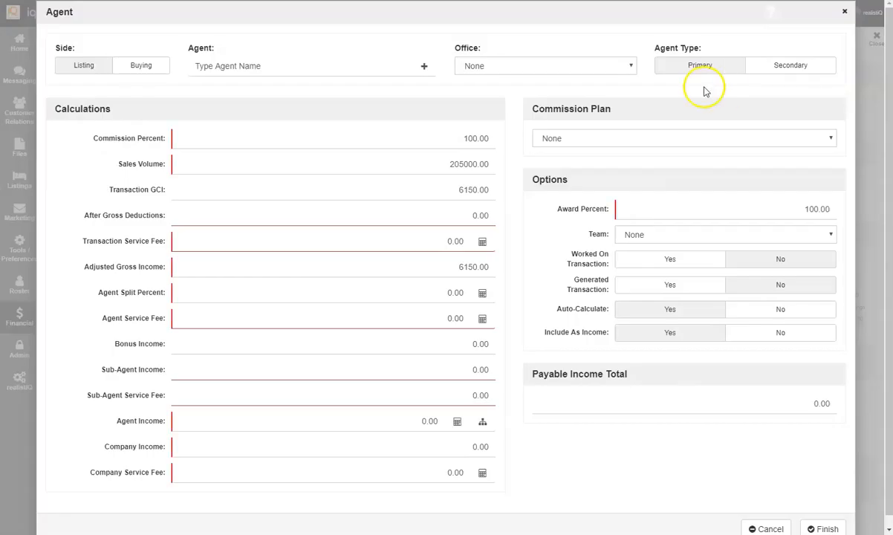
Step: Select the agent from the suggestions and put them on the CB Platinum Clone commission plan
click(345, 71)
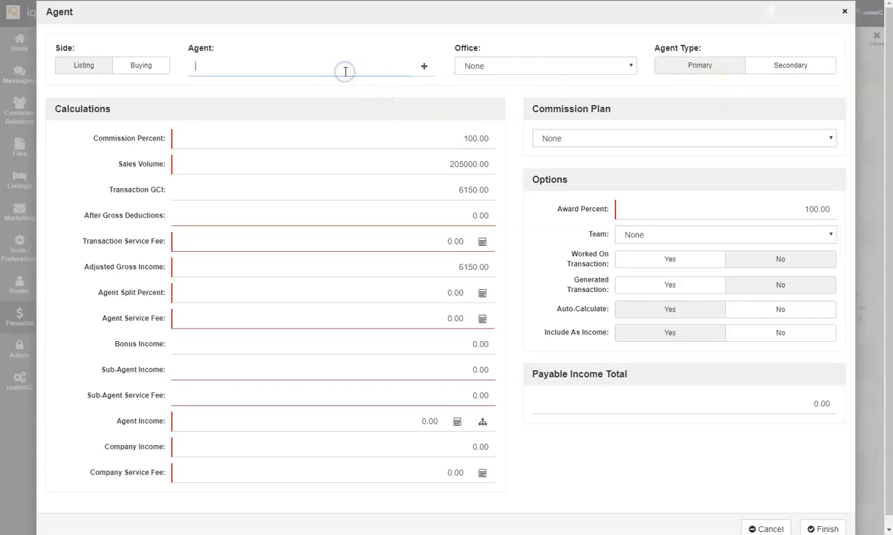
text(Savann)
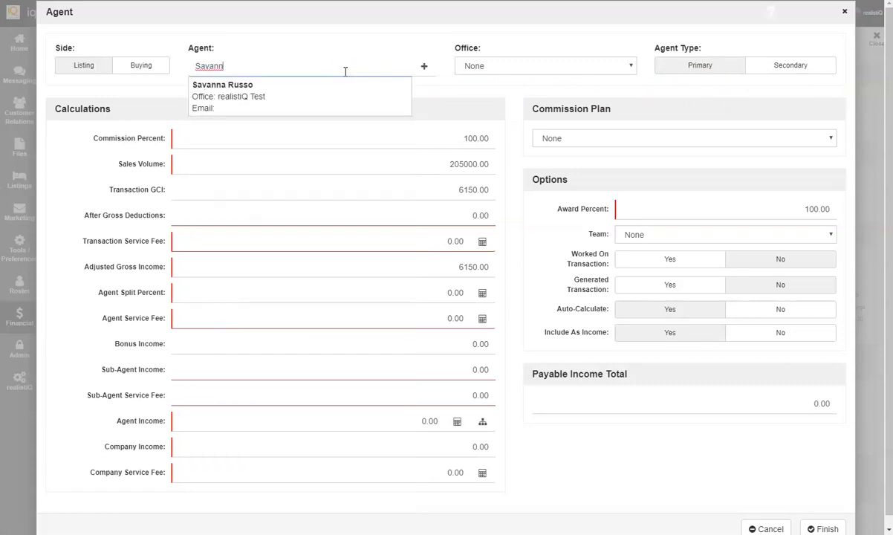
click(271, 96)
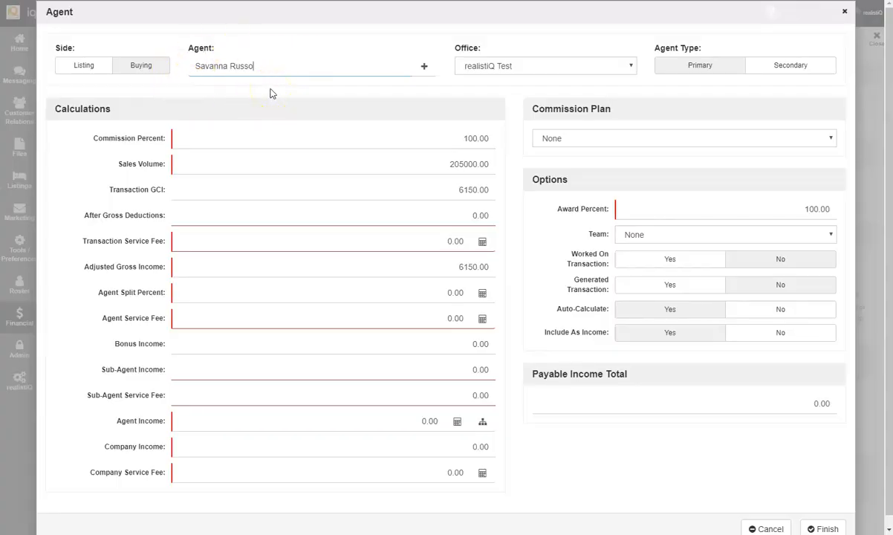
click(571, 139)
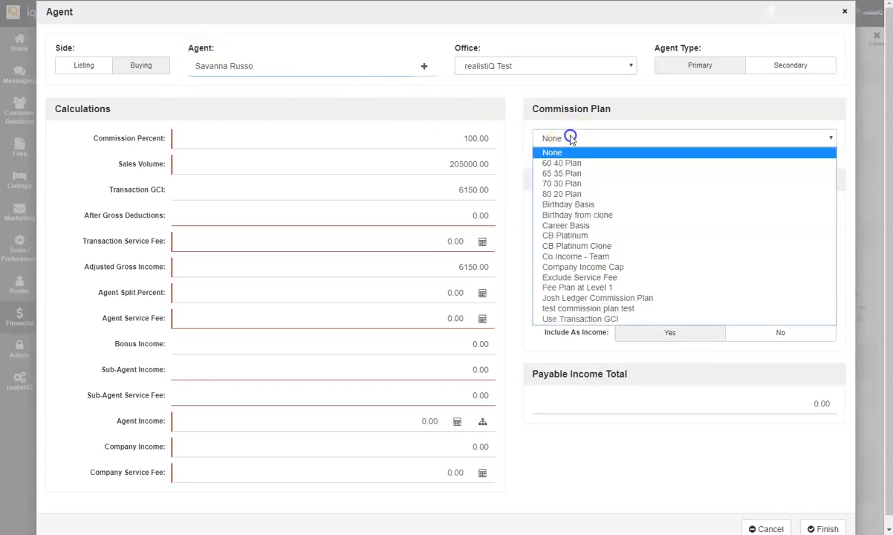
click(579, 194)
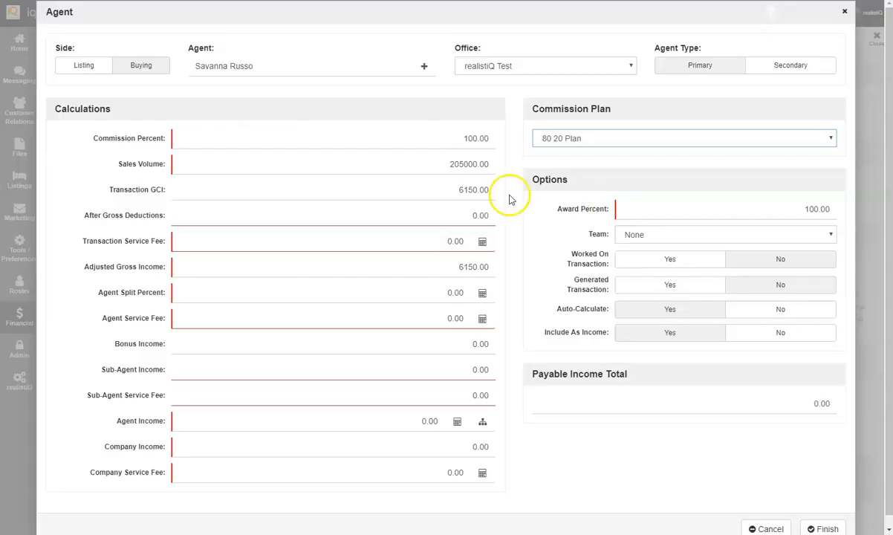
click(565, 138)
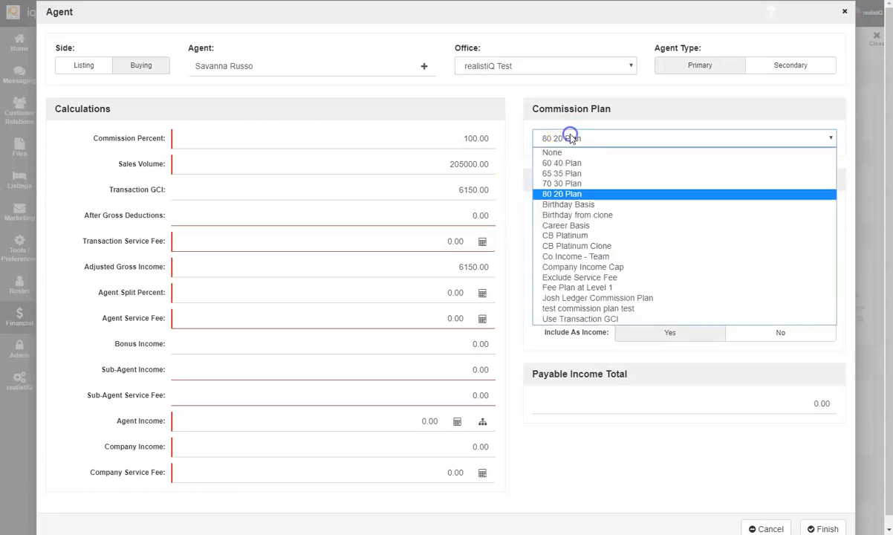
click(578, 246)
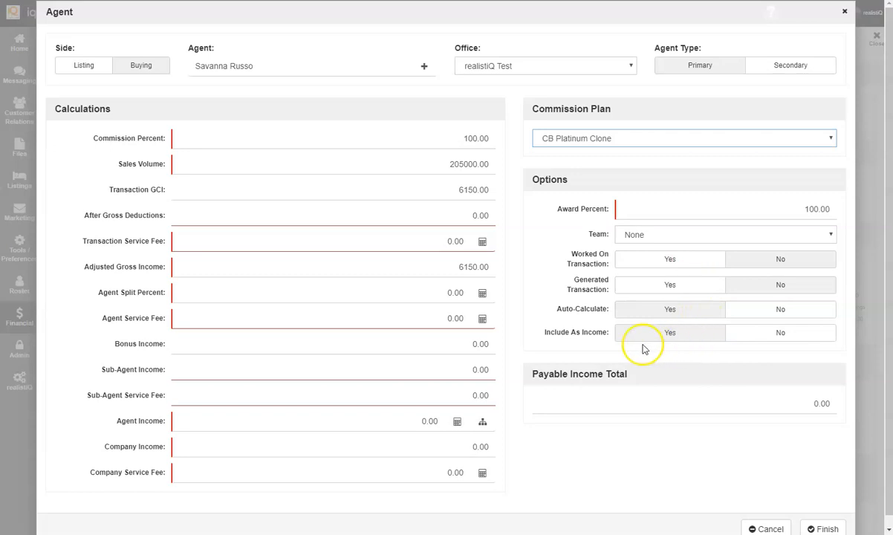
Step: Set Include As Income to No and save the agent to the transaction
click(545, 336)
drag(545, 336, 599, 336)
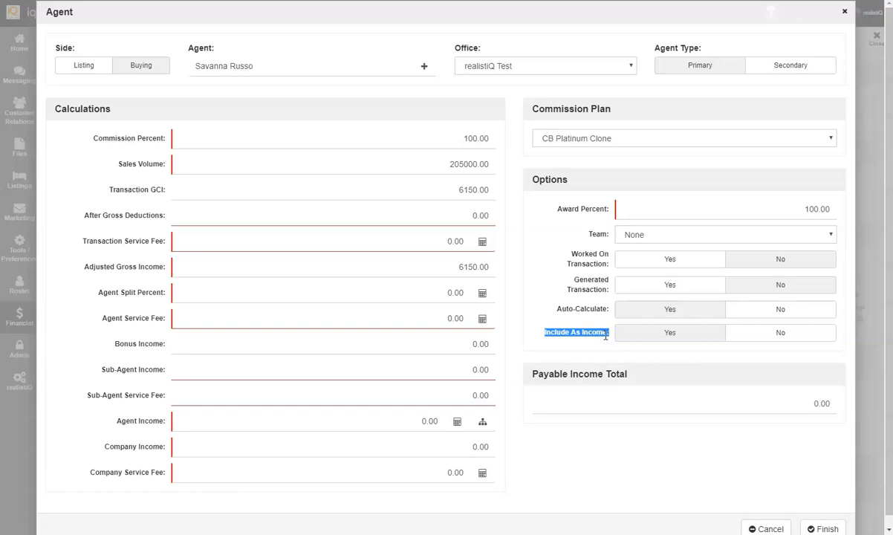
click(762, 335)
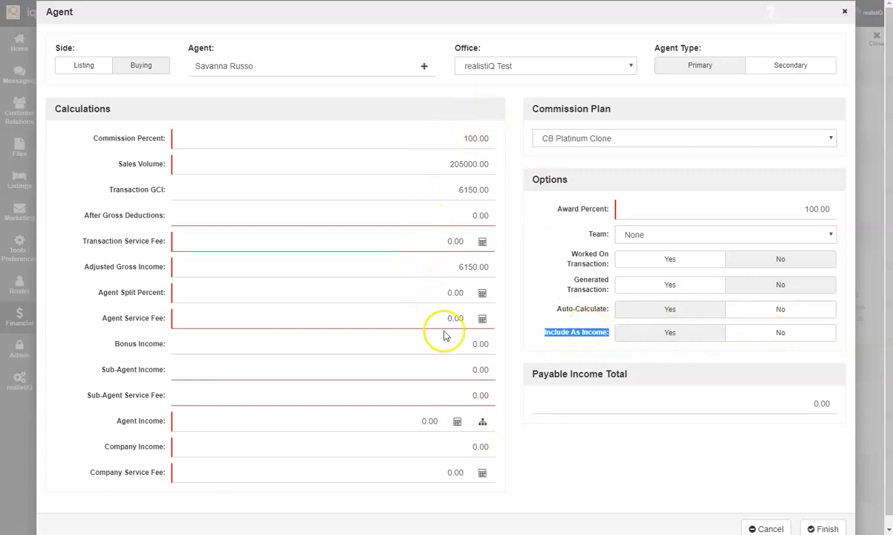
scroll(594, 416, down, 1)
click(822, 518)
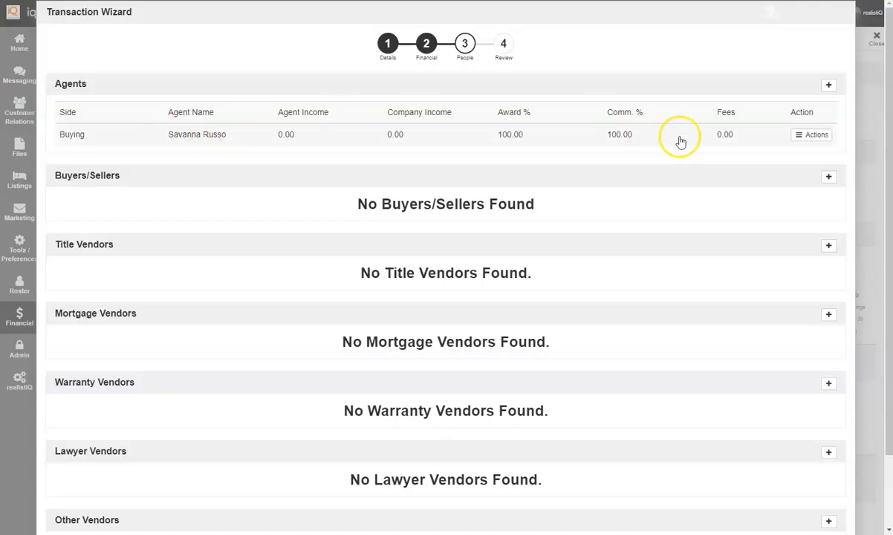
Step: Edit the agent entry to change its side from Buying to Listing
click(818, 136)
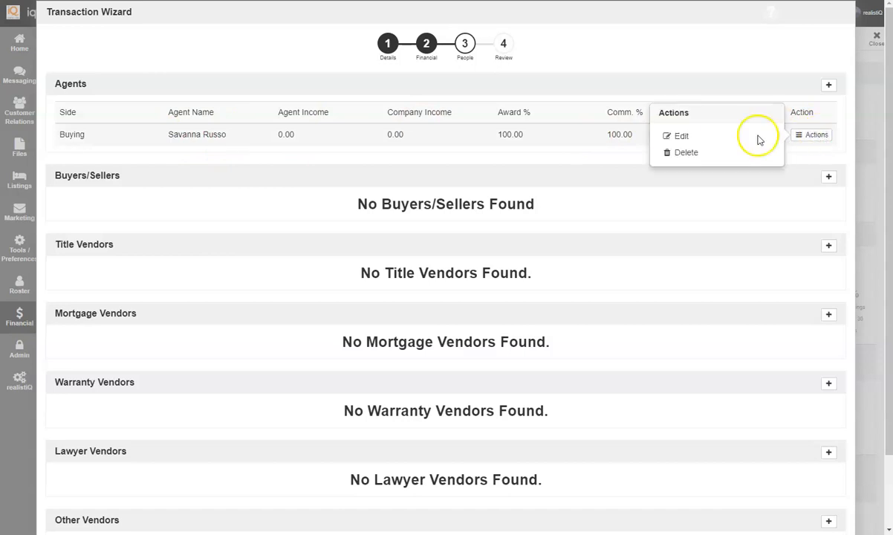
click(679, 139)
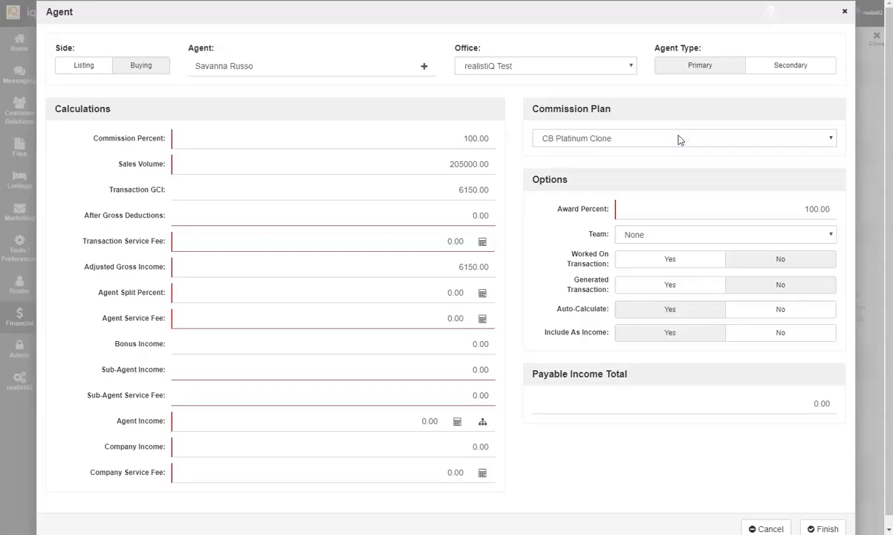
click(104, 66)
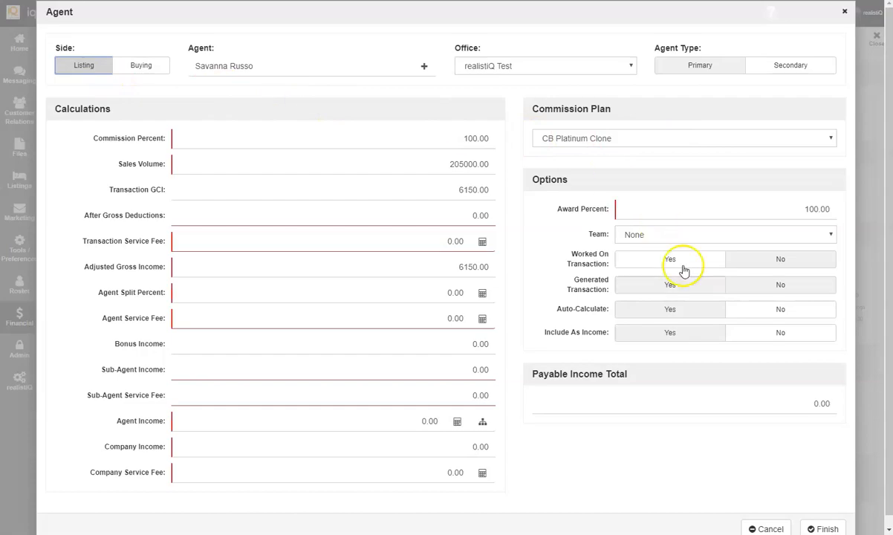
scroll(796, 447, down, 1)
click(815, 517)
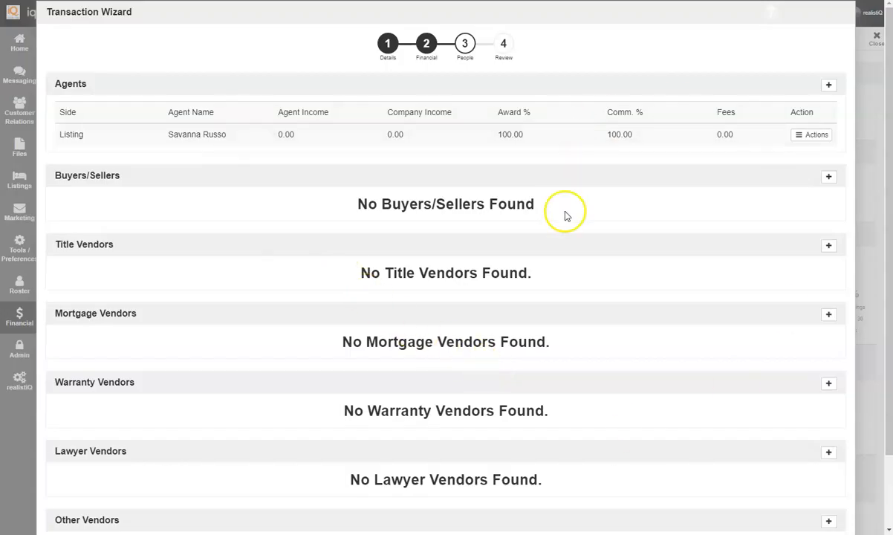
Step: Add the existing contact as a Seller under Buyers/Sellers, dismissing the missing-source warning
click(828, 178)
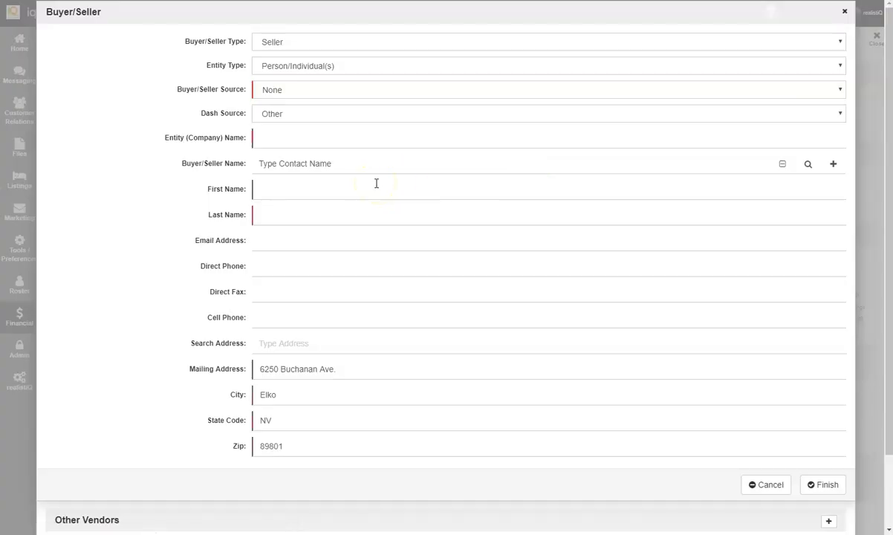
click(332, 139)
click(315, 170)
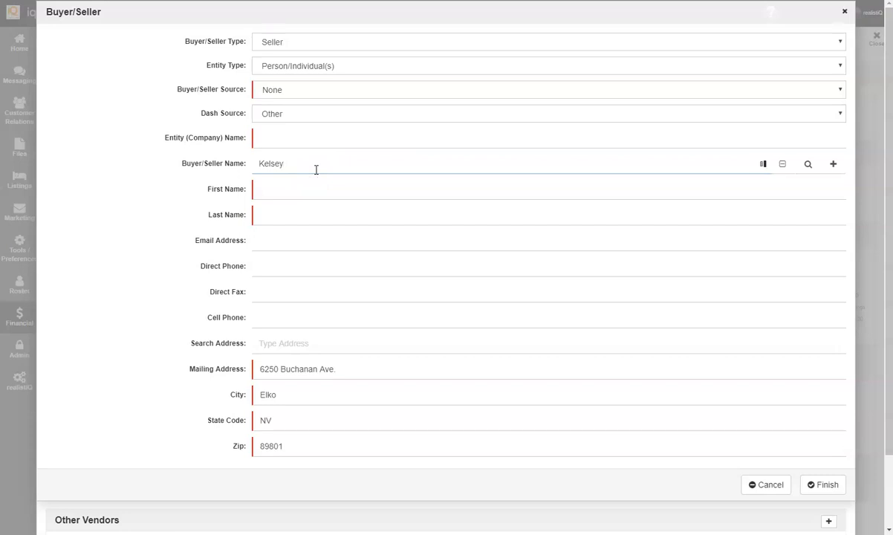
click(314, 196)
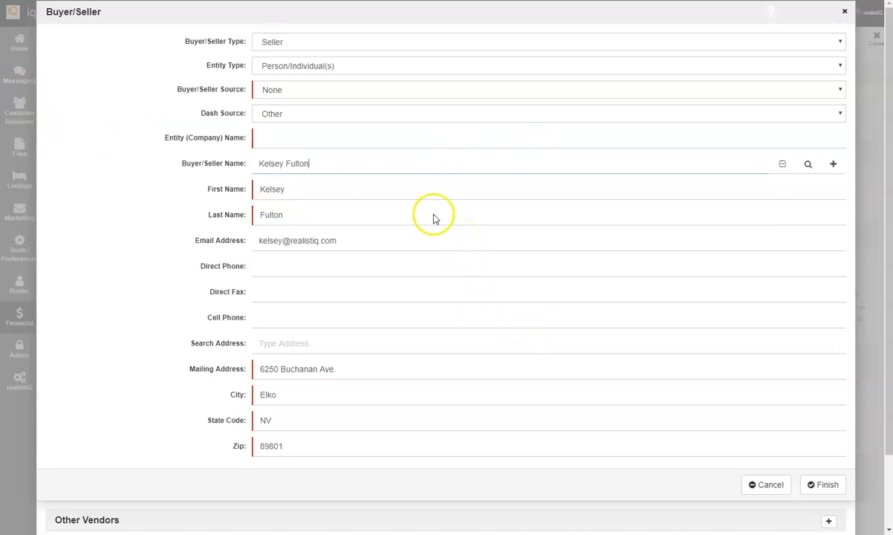
click(845, 485)
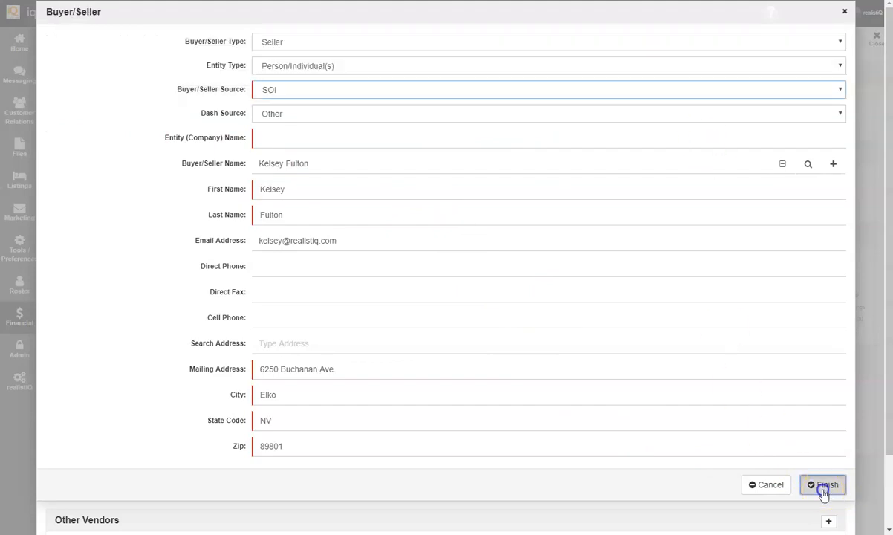
click(818, 484)
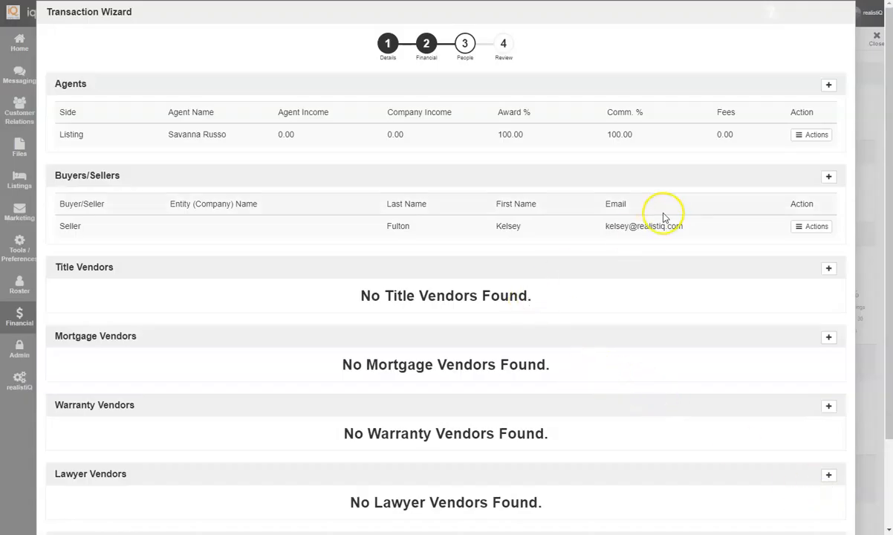
click(828, 176)
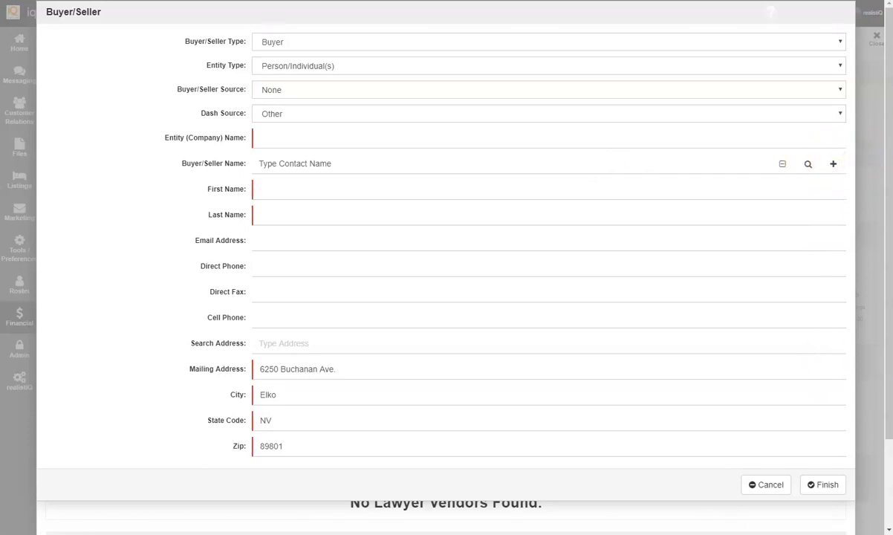
click(766, 485)
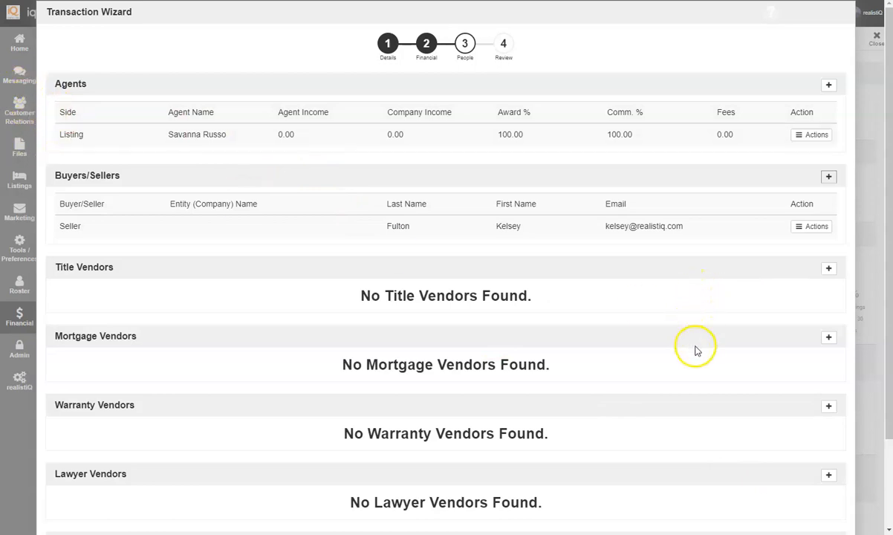
scroll(698, 411, down, 3)
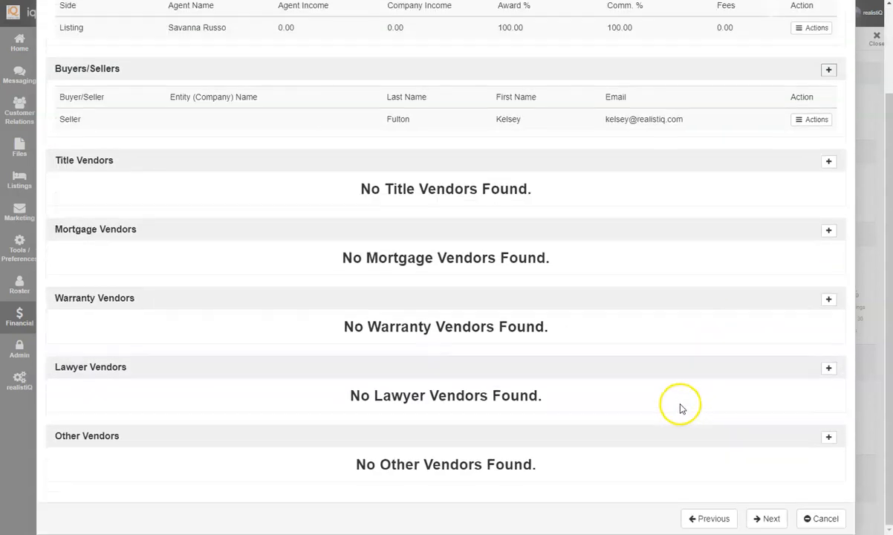
scroll(681, 357, up, 3)
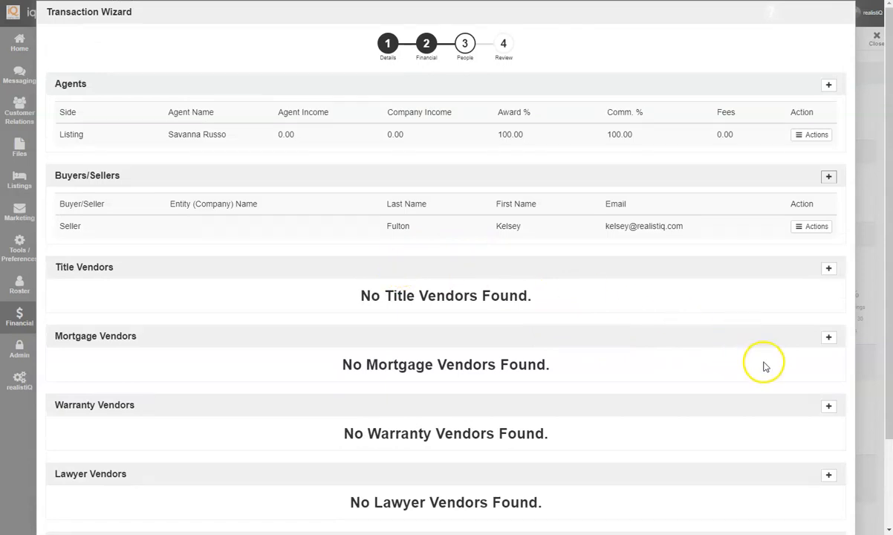
Step: Add Ever Bank as a listing-side mortgage vendor, found by typing 'V'
click(829, 339)
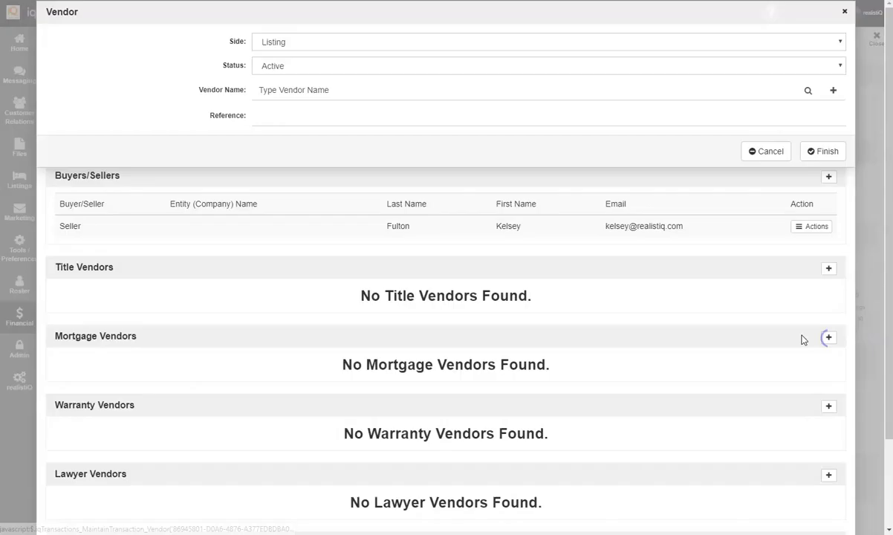
click(406, 93)
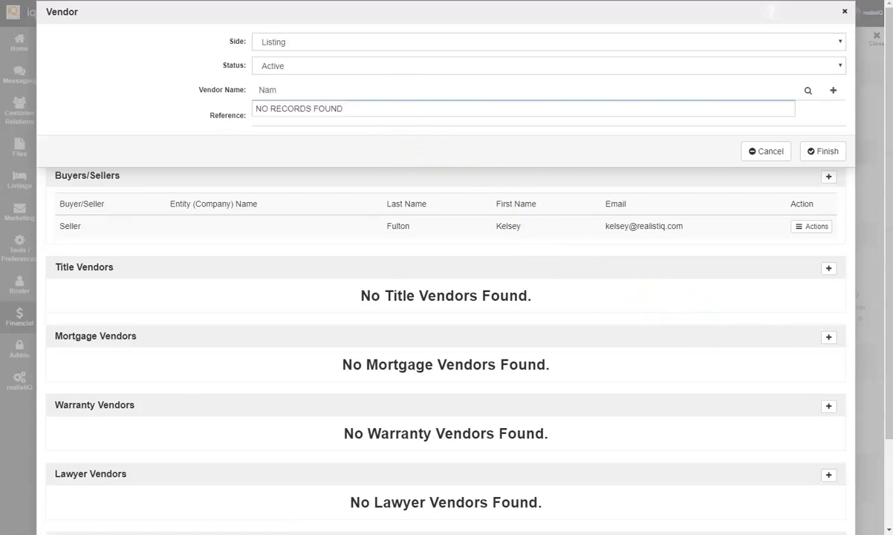
text(Ve)
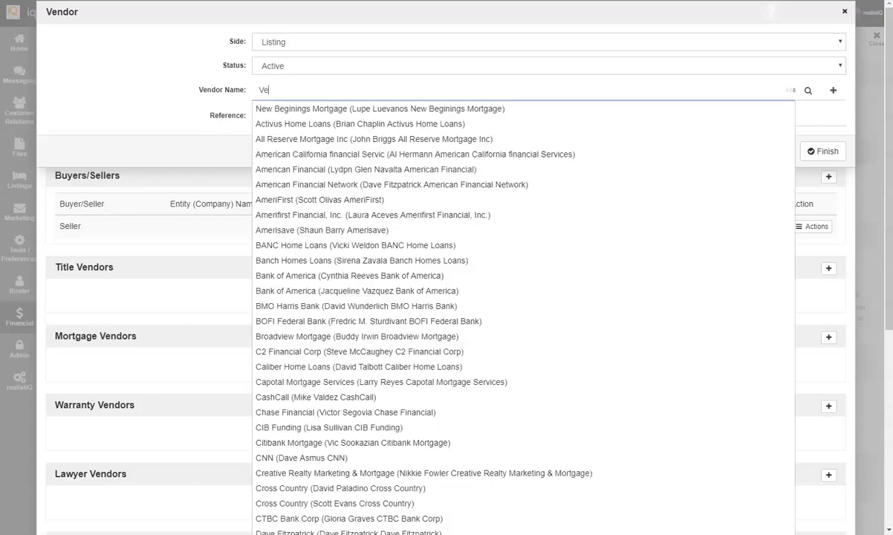
click(385, 277)
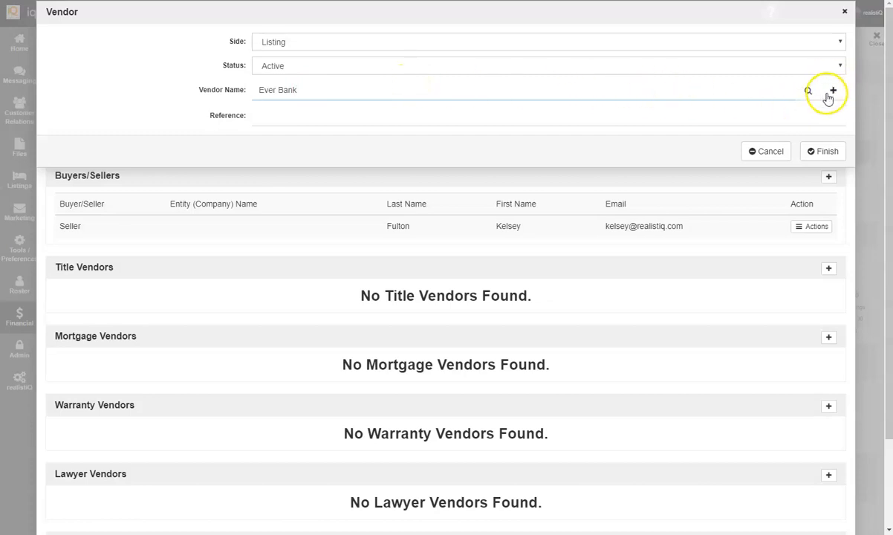
click(820, 154)
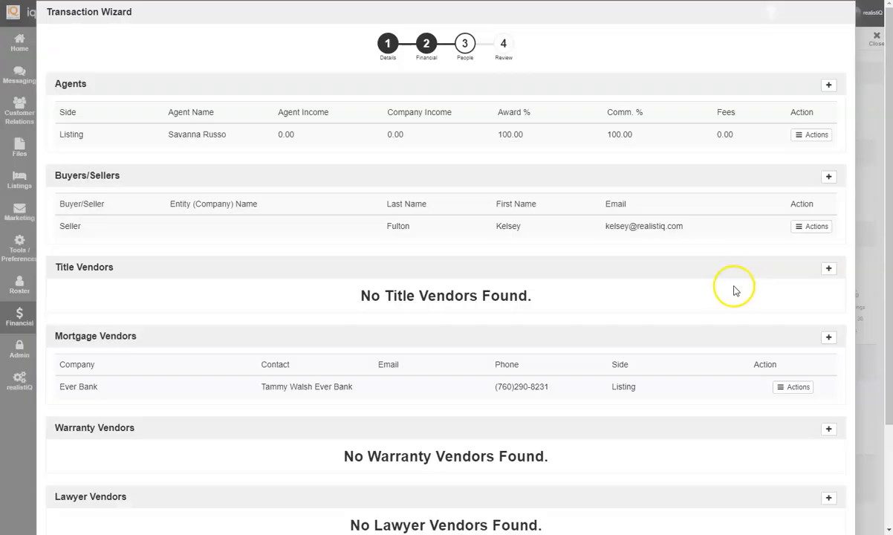
scroll(719, 297, down, 2)
scroll(552, 261, up, 2)
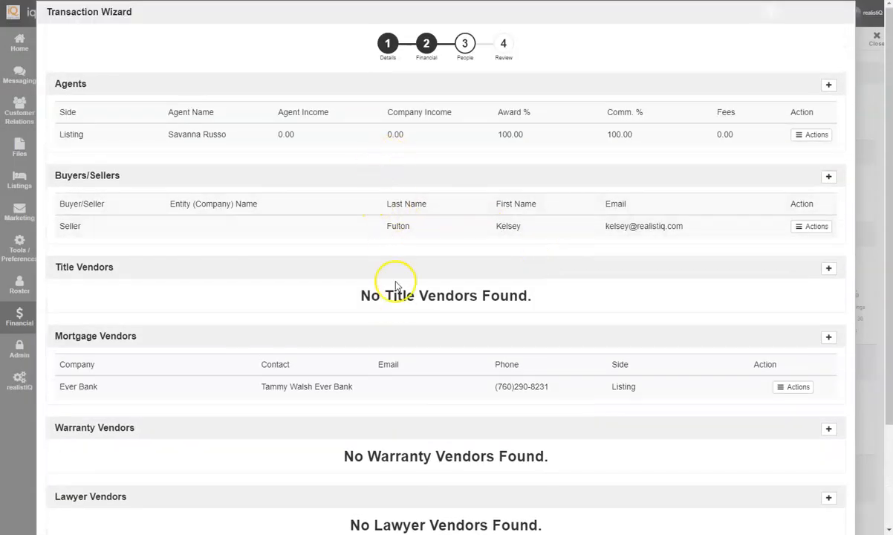
scroll(393, 301, down, 2)
click(770, 519)
scroll(478, 368, up, 2)
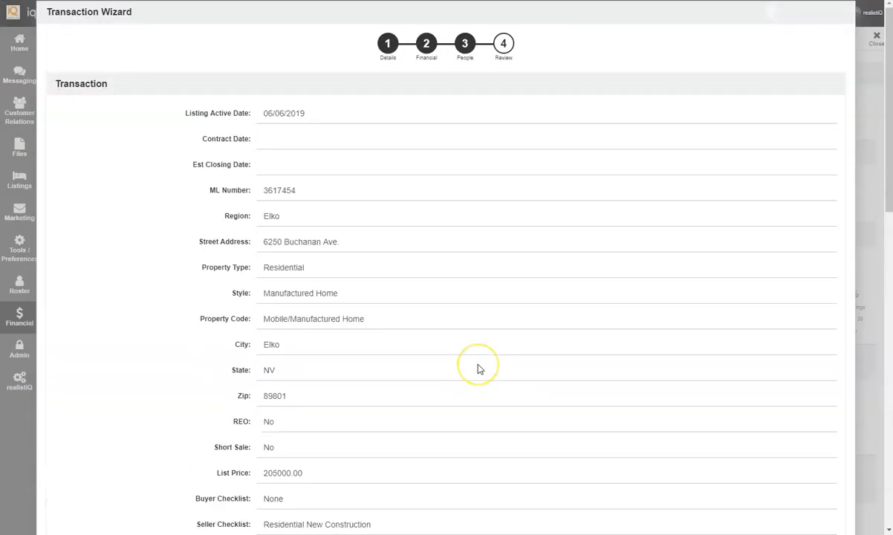
scroll(480, 369, down, 10)
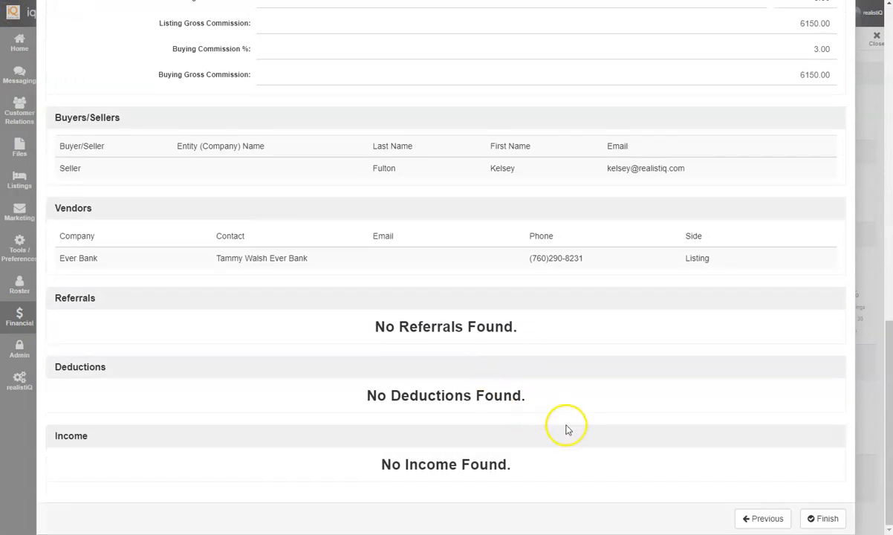
click(829, 520)
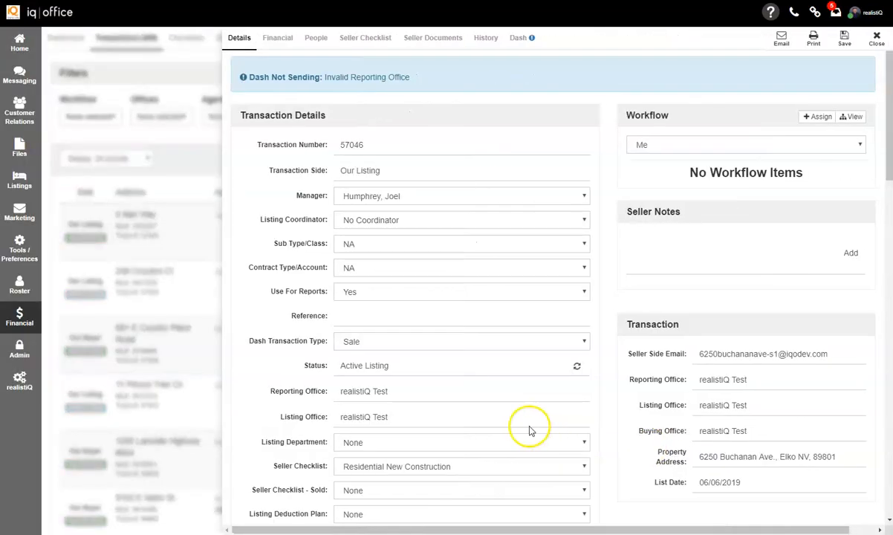
click(535, 344)
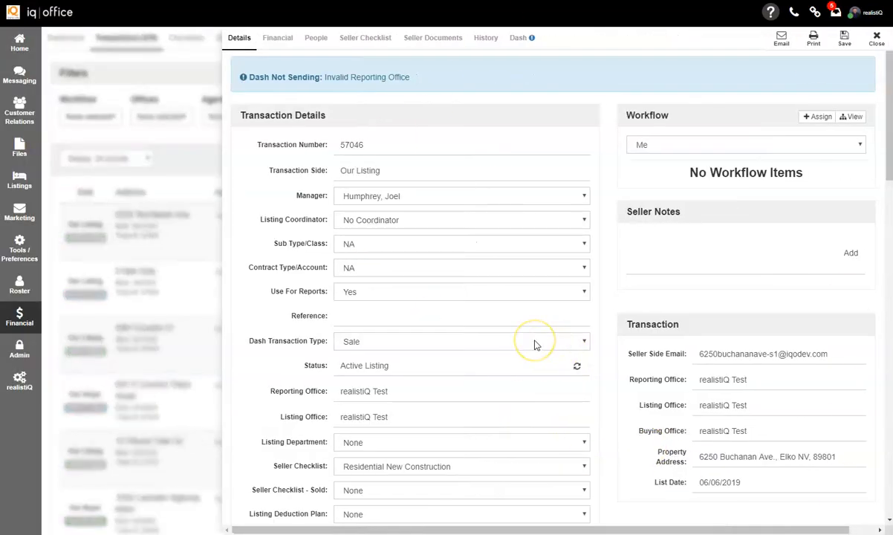